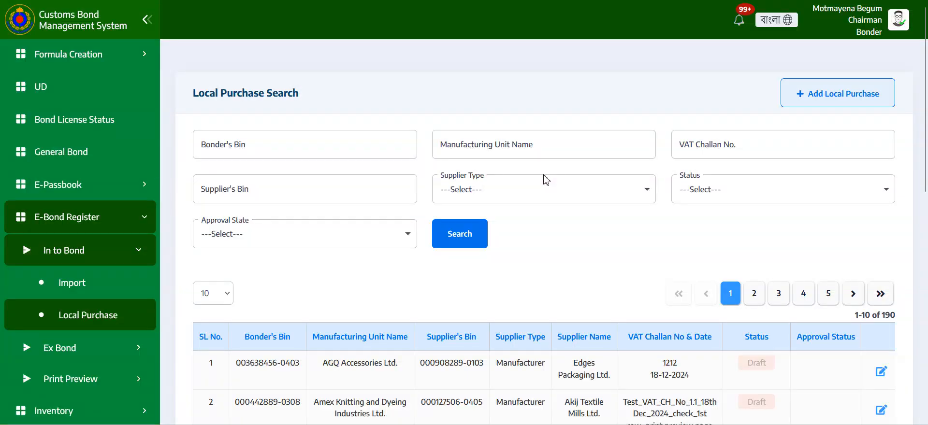
# Start a new Local Purchase entry from the Local Purchase Search page with '+ Add Local Purchase'
pyautogui.scroll(-4, 631, 268)
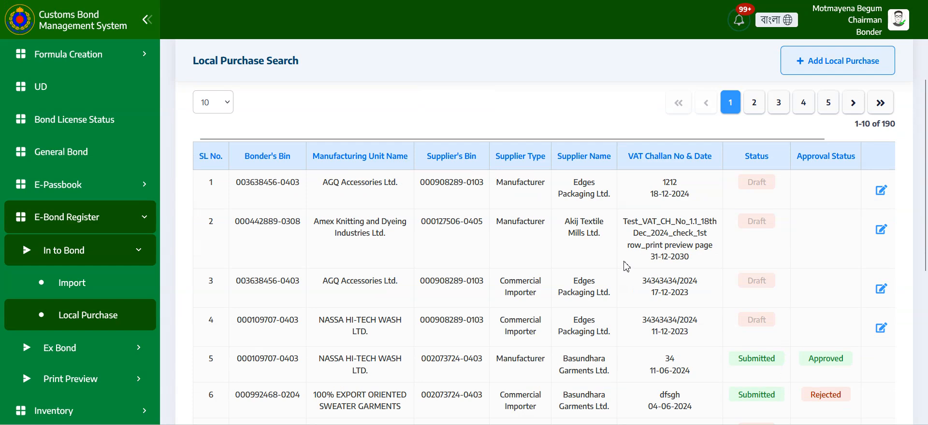
pyautogui.scroll(4, 627, 266)
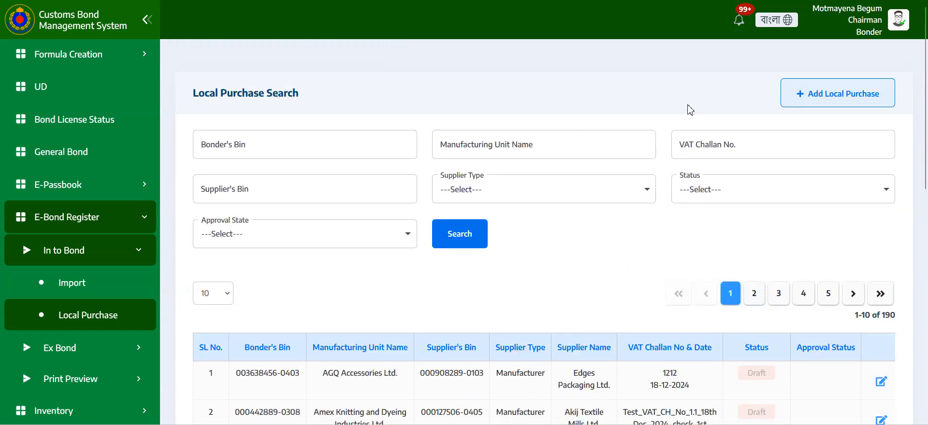
pyautogui.click(818, 98)
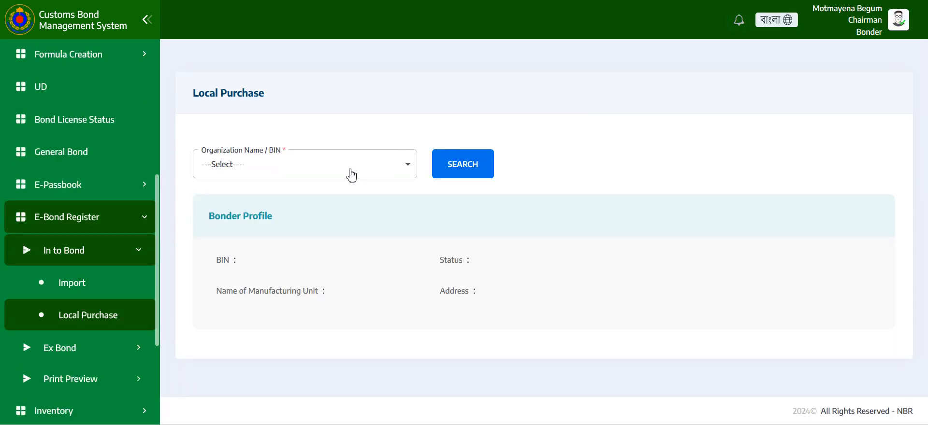
# Select 100% EXPORT ORIENTED SWEATER GARMENTS as the bonder and load its Active profile
pyautogui.click(348, 168)
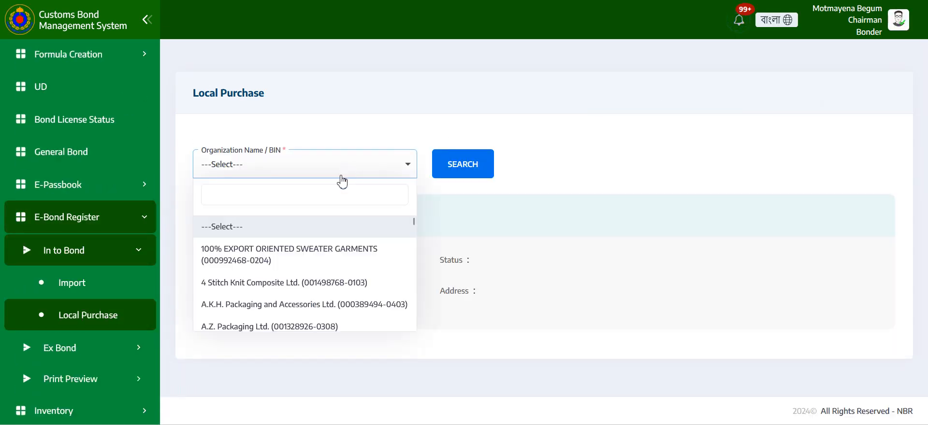
pyautogui.click(296, 263)
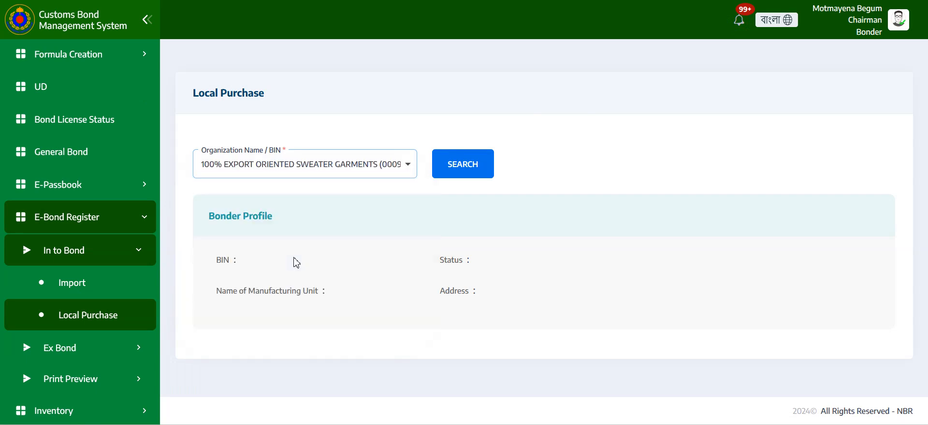
pyautogui.click(474, 173)
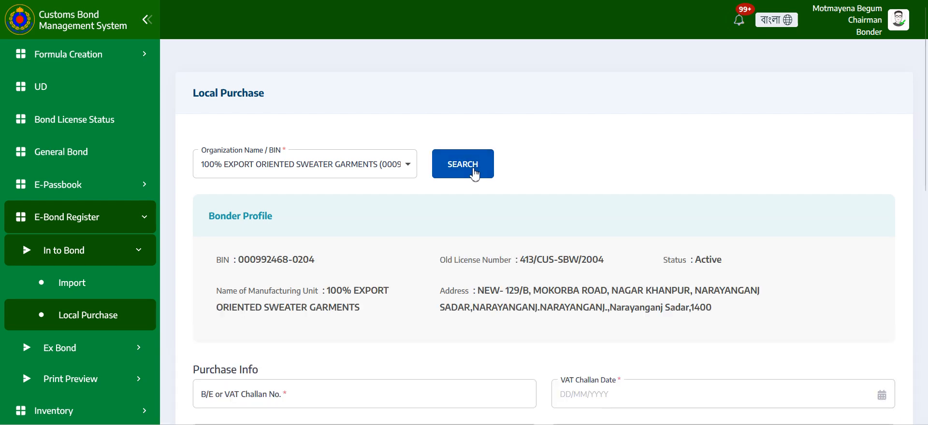
# Enter VAT challan number C37535 with challan date 11/06/2024
pyautogui.scroll(-4, 570, 208)
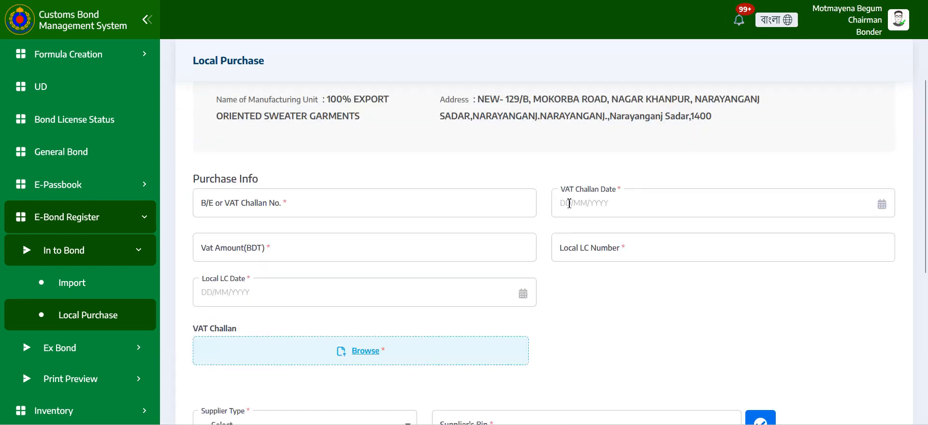
pyautogui.click(316, 206)
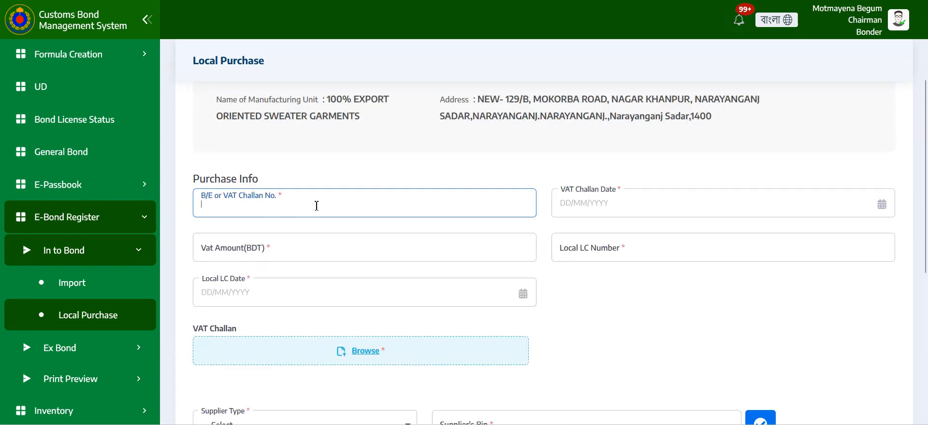
pyautogui.write('C37535')
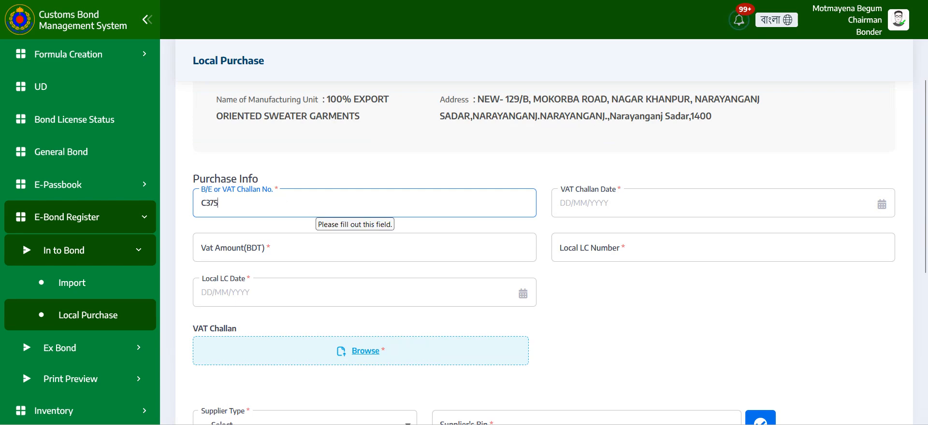
pyautogui.click(587, 198)
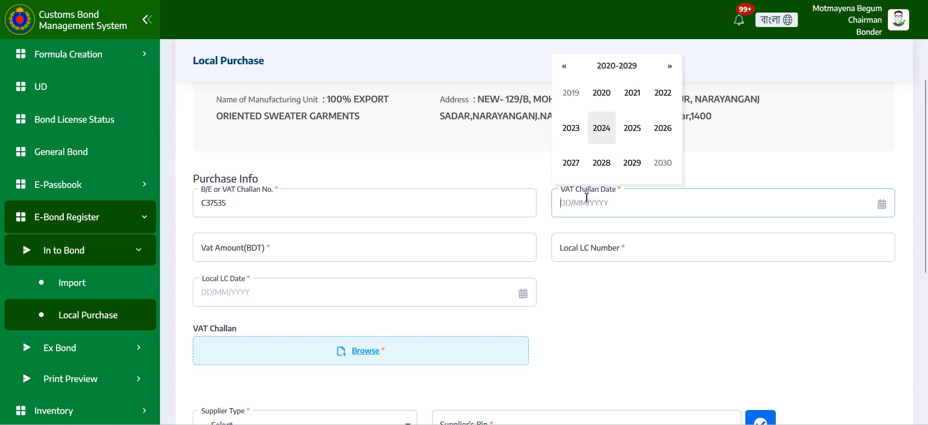
pyautogui.click(604, 132)
pyautogui.click(607, 133)
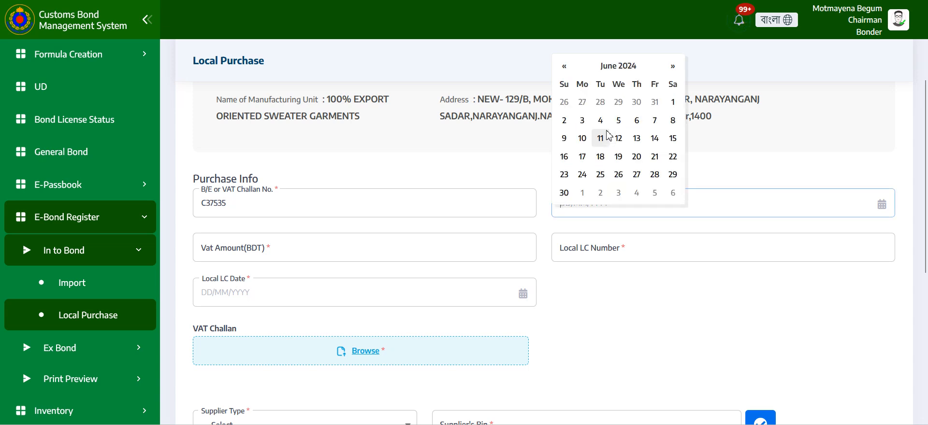
pyautogui.click(602, 142)
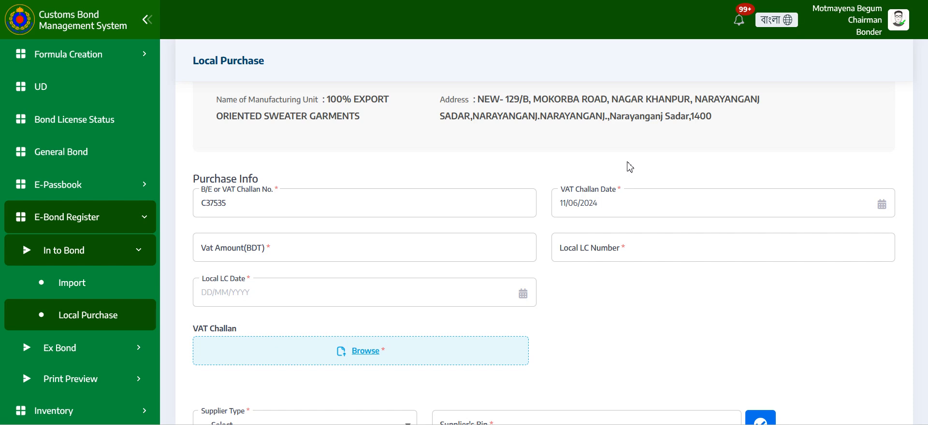
# Enter VAT amount 0, Local LC number 2222 and LC date 11/06/2024
pyautogui.click(264, 245)
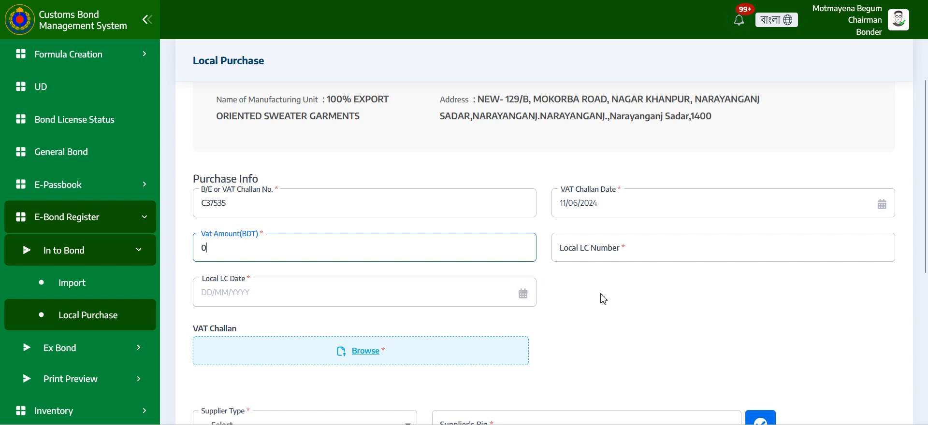
pyautogui.click(622, 247)
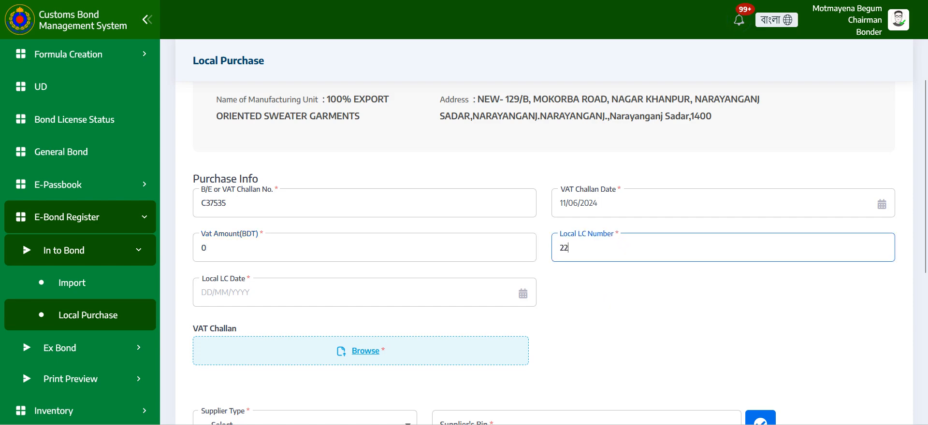
pyautogui.click(305, 293)
pyautogui.click(245, 217)
pyautogui.click(243, 218)
pyautogui.click(243, 240)
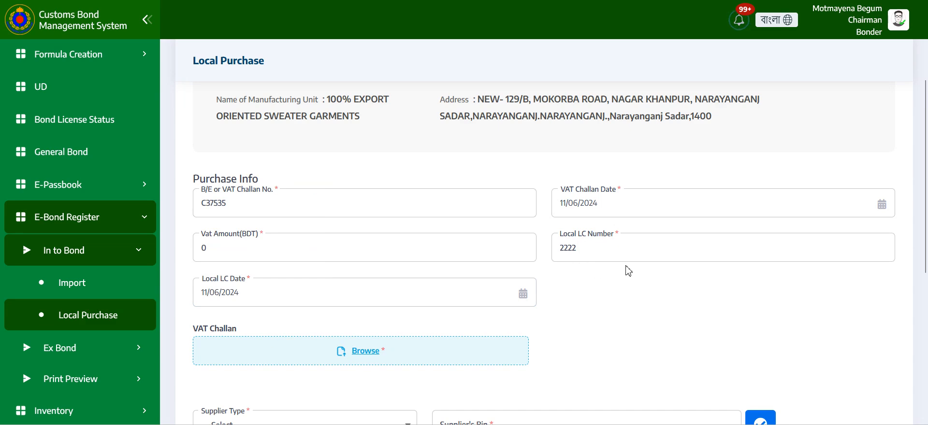
pyautogui.scroll(-3, 629, 269)
# Set supplier type Commercial Importer and verify the pasted BIN, filling in Edges Packaging Ltd. and its address
pyautogui.scroll(-1, 629, 270)
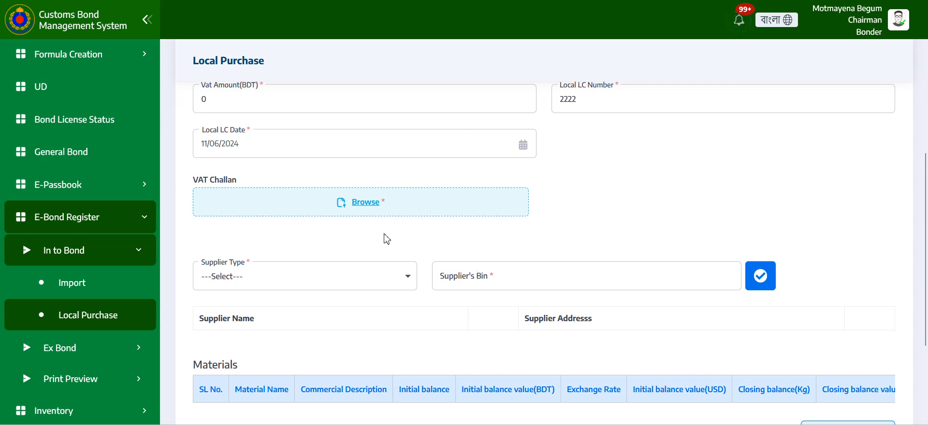
pyautogui.click(371, 287)
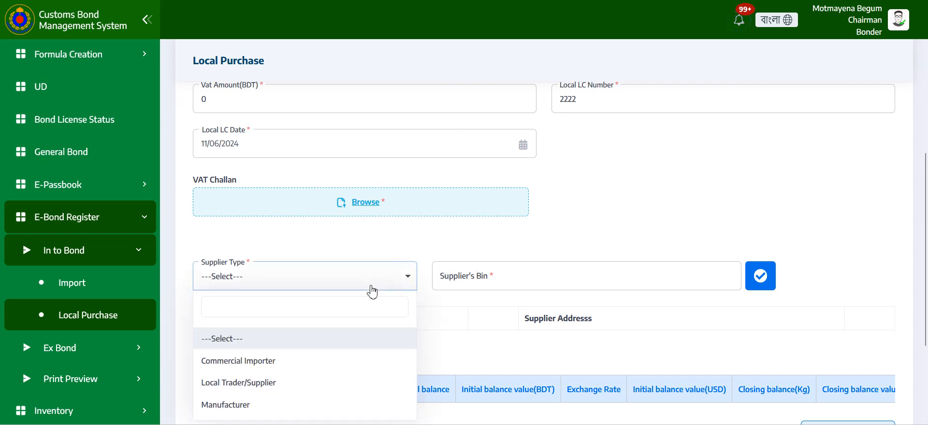
pyautogui.click(282, 360)
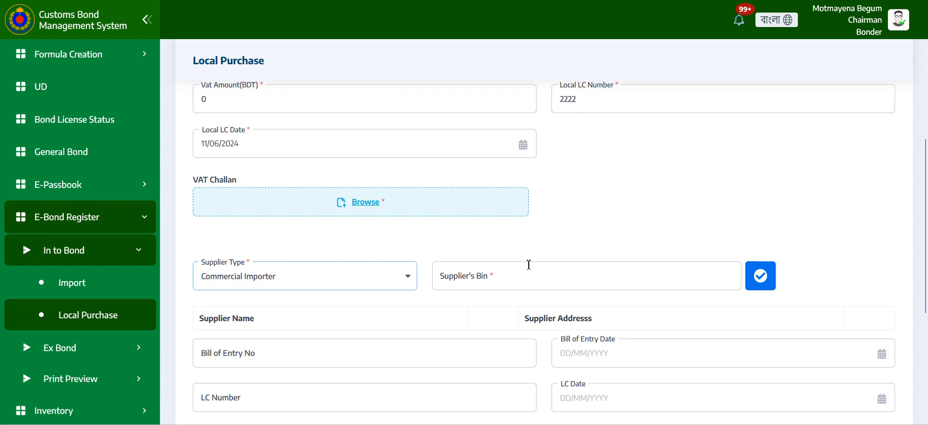
pyautogui.scroll(-3, 548, 253)
pyautogui.click(571, 128)
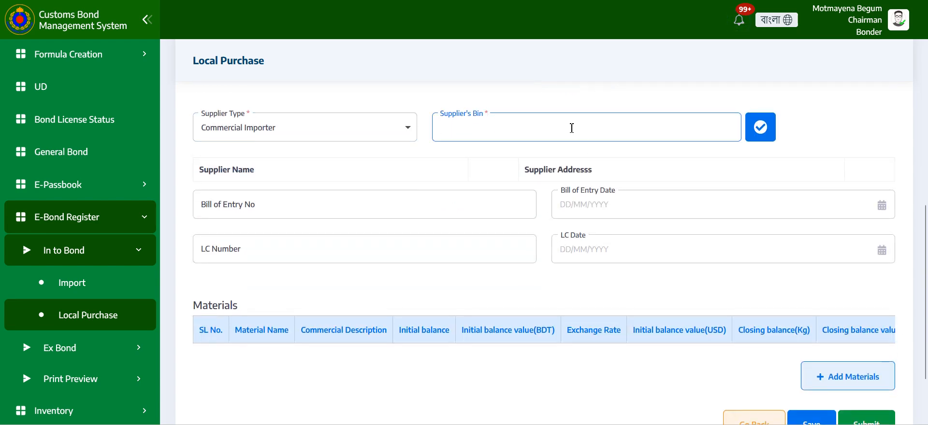
pyautogui.hotkey('ctrl', 'v')
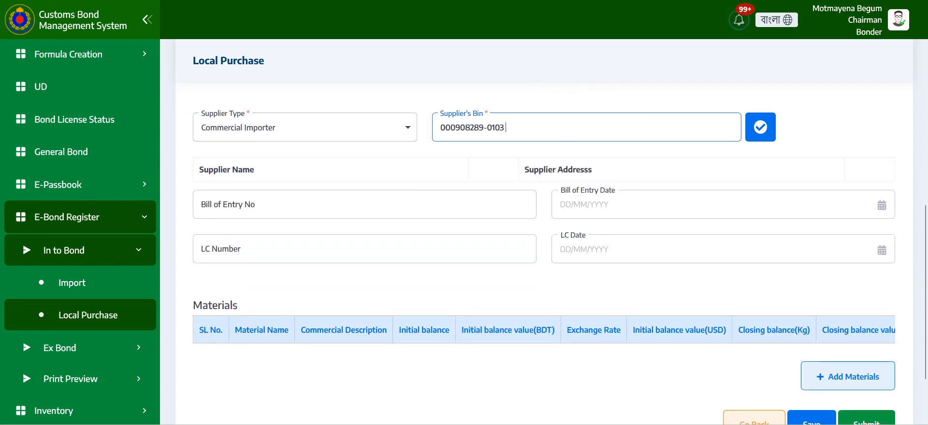
pyautogui.click(761, 131)
pyautogui.click(761, 137)
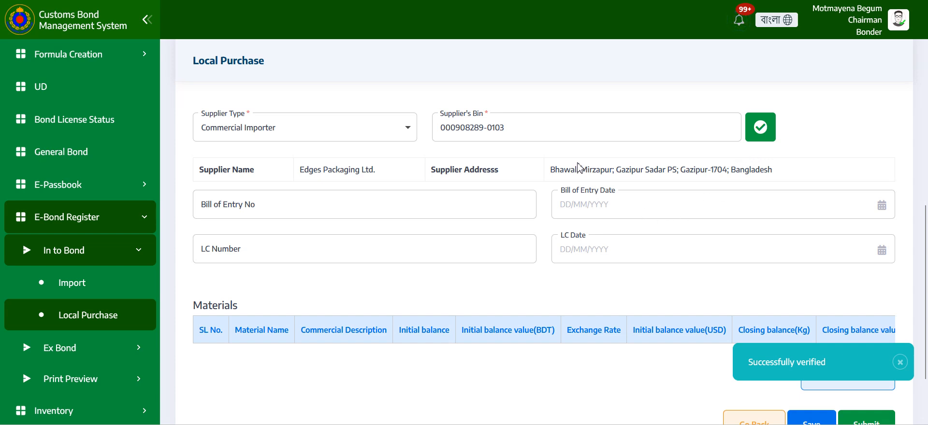
pyautogui.click(237, 204)
pyautogui.click(250, 256)
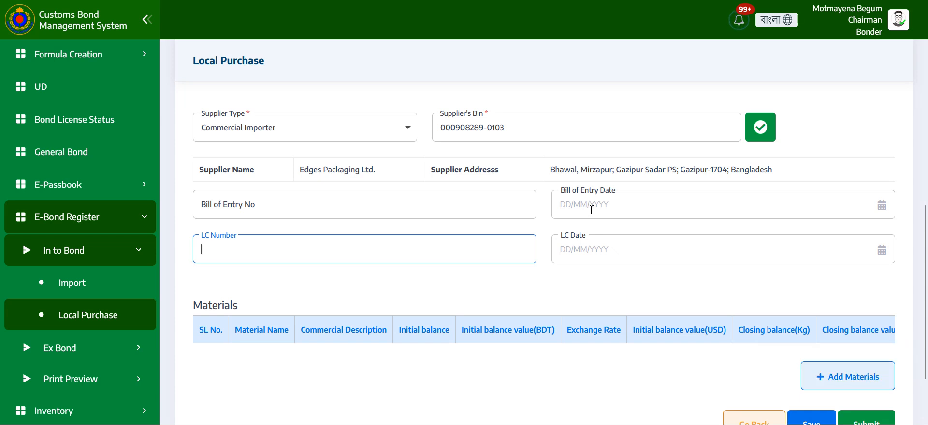
# Change the supplier type to Manufacturer, after briefly trying Local Trader/Supplier
pyautogui.click(347, 128)
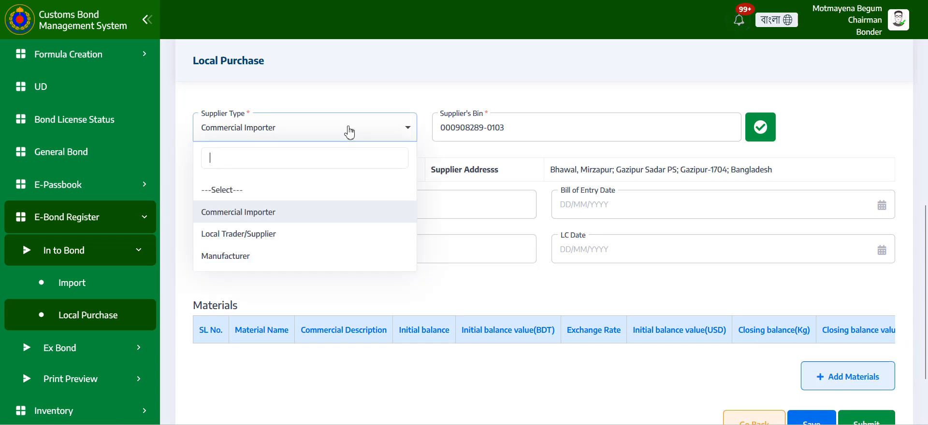
pyautogui.click(260, 235)
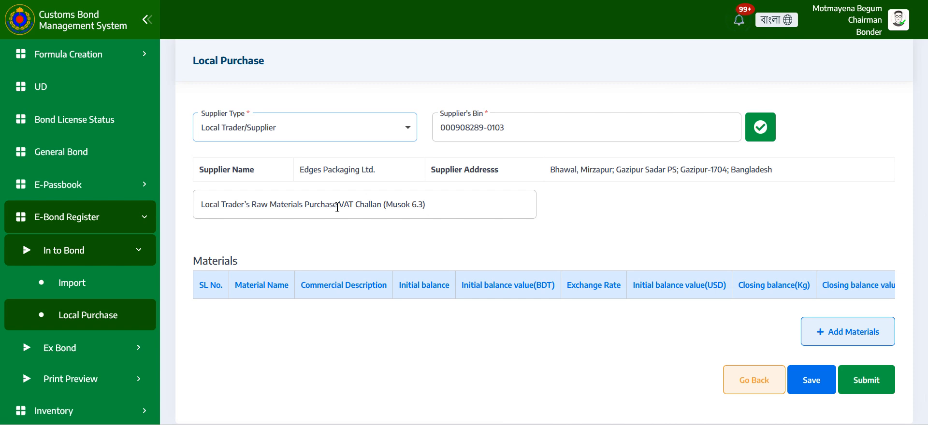
pyautogui.click(327, 136)
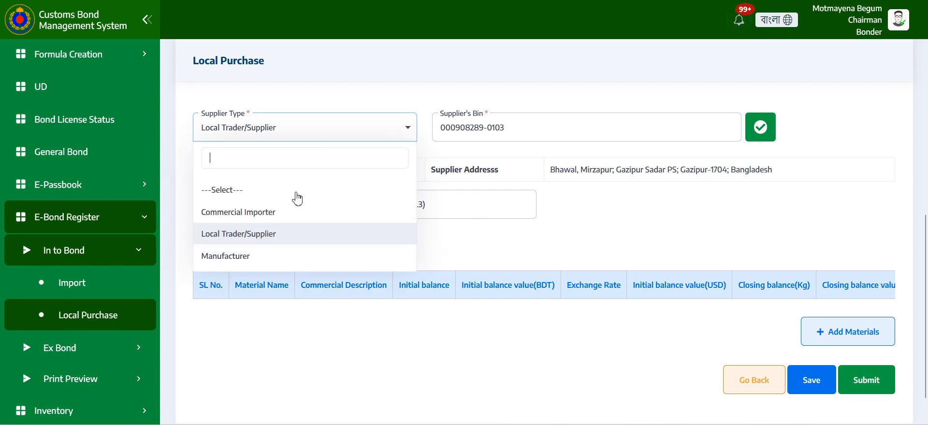
pyautogui.click(253, 256)
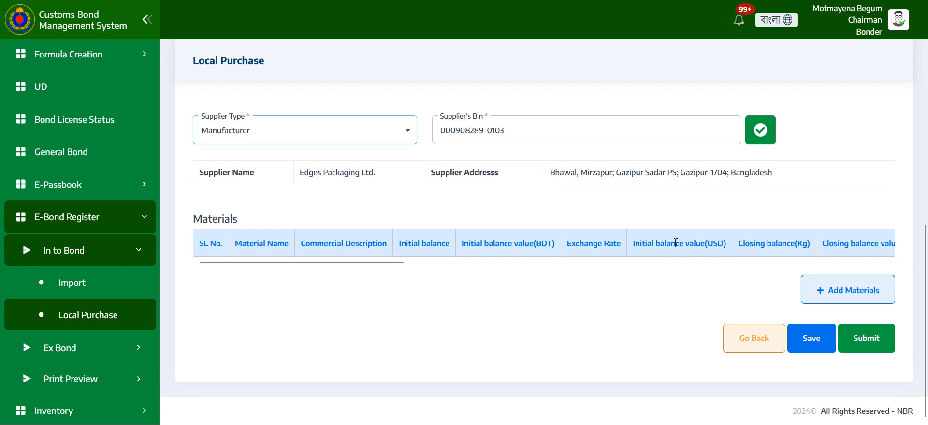
# Save the Local Purchase entry's progress
pyautogui.click(809, 340)
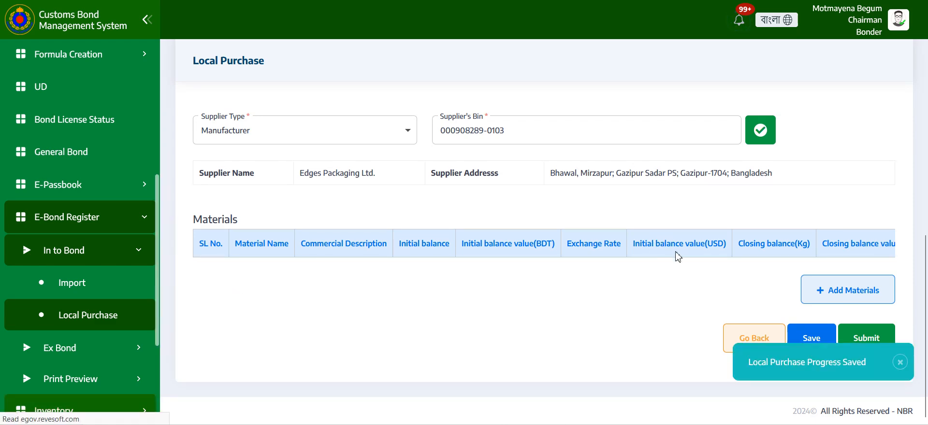
pyautogui.scroll(-3, 650, 262)
pyautogui.scroll(-8, 650, 262)
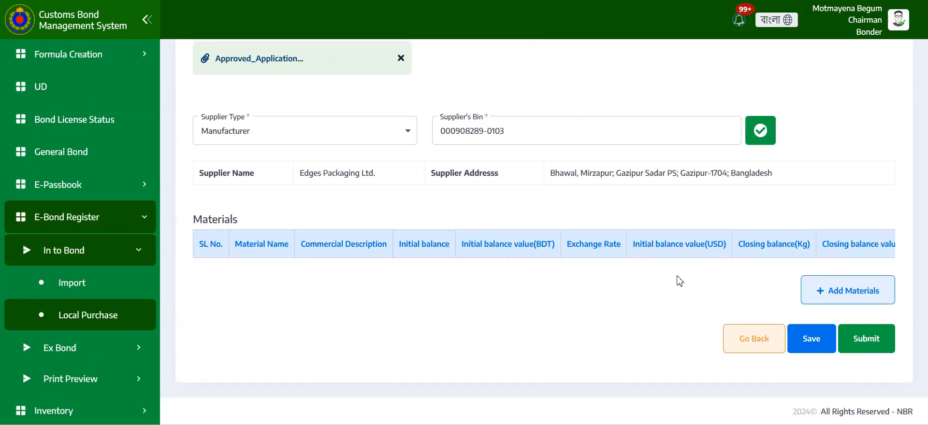
# Add a raw material with HS code 61102000 (Sweater) and move to the Initial balance field
pyautogui.click(833, 301)
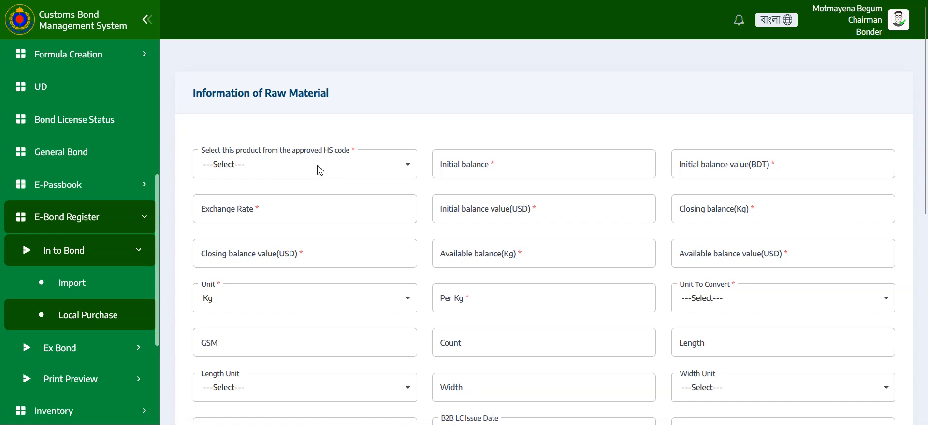
pyautogui.click(319, 170)
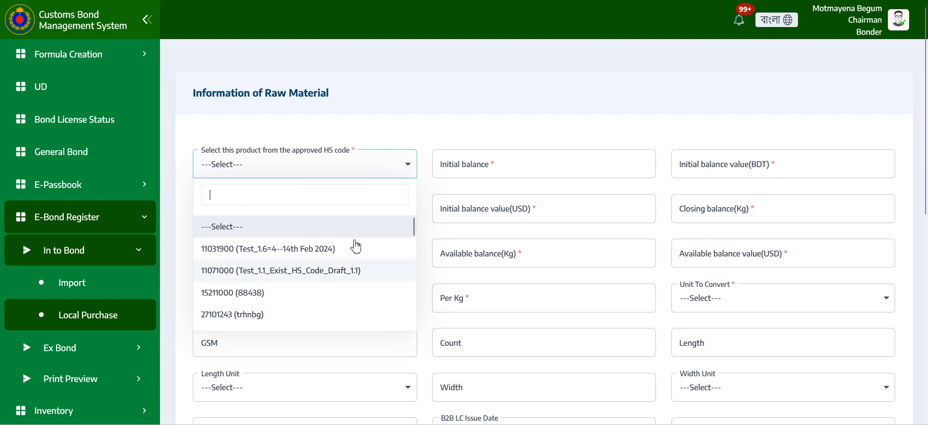
pyautogui.scroll(-2, 358, 246)
pyautogui.scroll(-3, 358, 245)
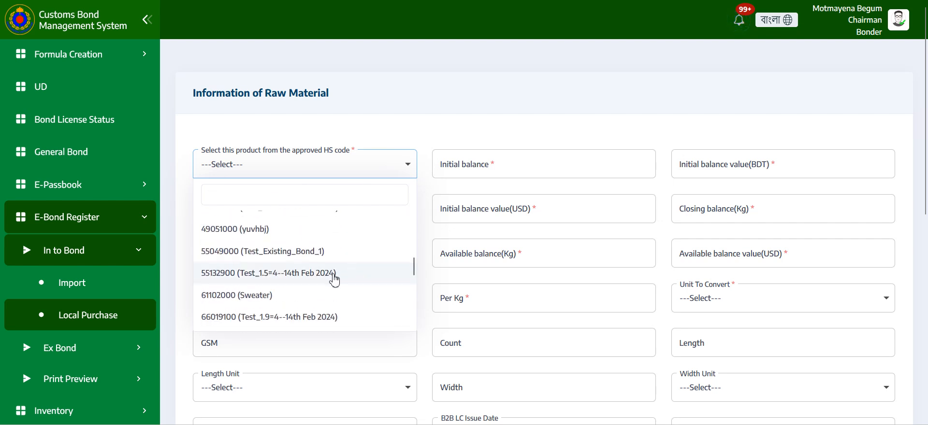
pyautogui.click(267, 296)
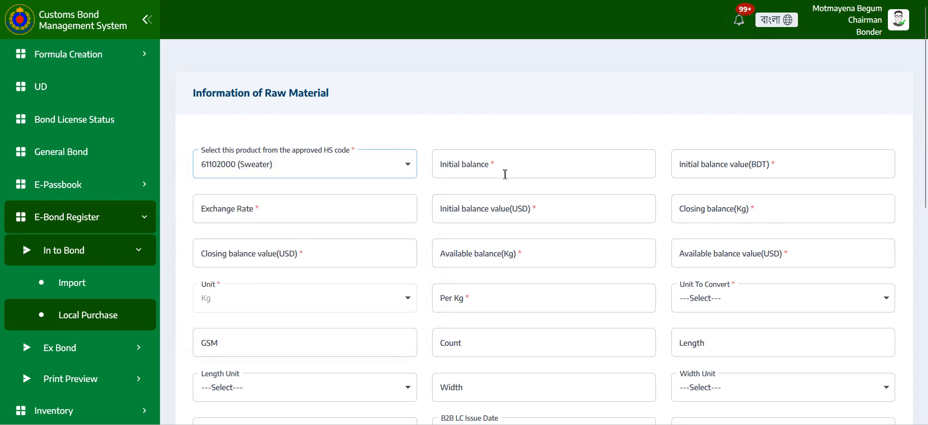
pyautogui.click(519, 168)
pyautogui.click(681, 174)
pyautogui.click(512, 168)
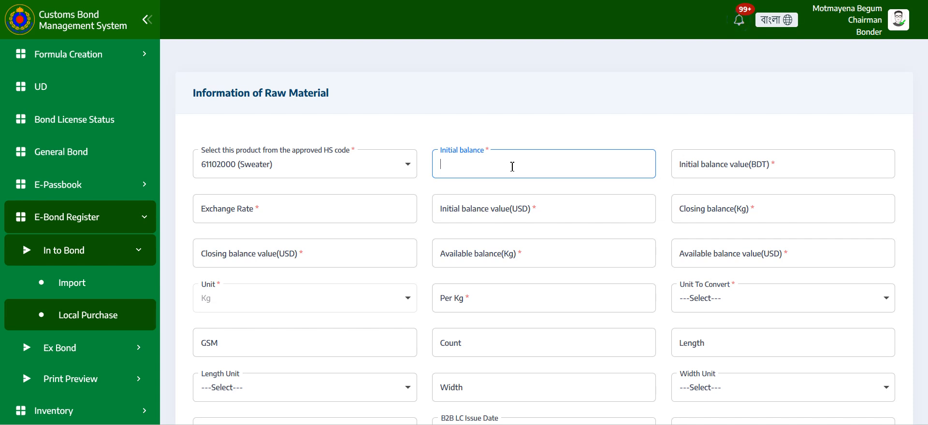
# Go through the exchange rate, closing, available balance and Per Kg fields, leaving Initial balance empty
pyautogui.click(242, 212)
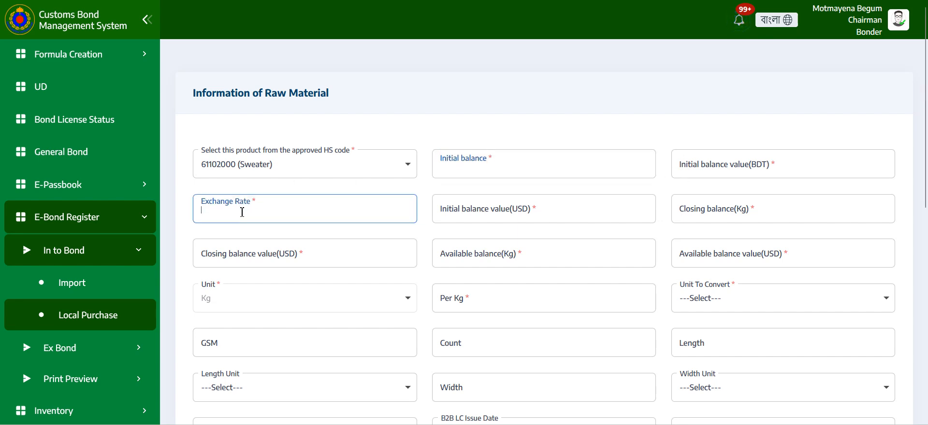
pyautogui.click(463, 214)
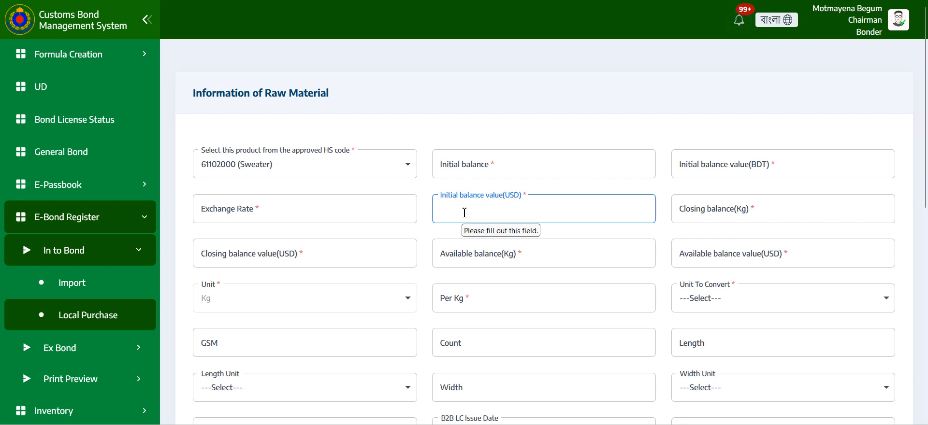
pyautogui.click(688, 215)
pyautogui.click(334, 261)
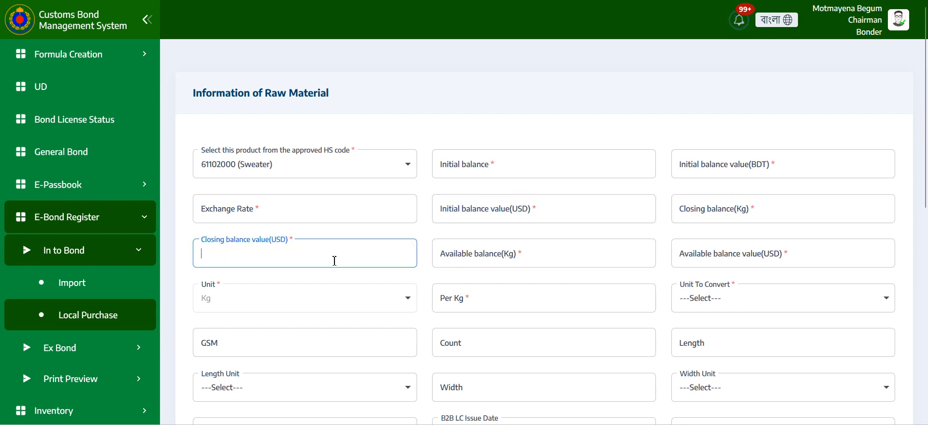
pyautogui.click(513, 257)
pyautogui.click(734, 251)
pyautogui.scroll(-1, 628, 254)
pyautogui.scroll(-3, 628, 254)
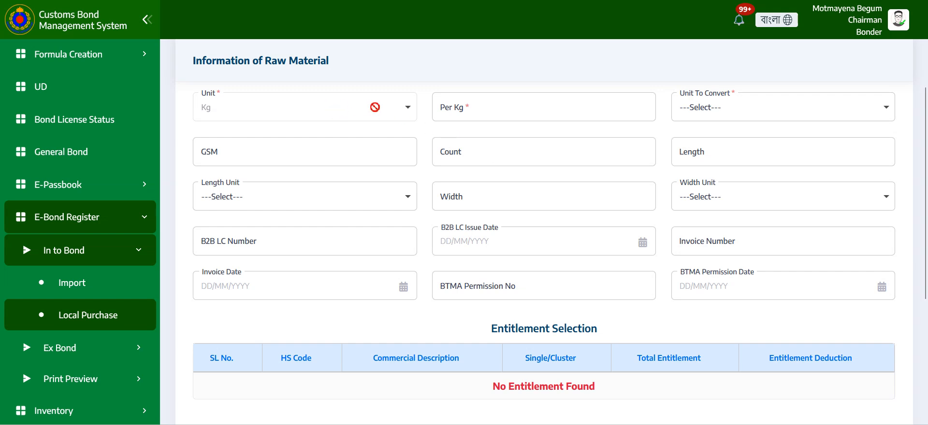
pyautogui.click(491, 113)
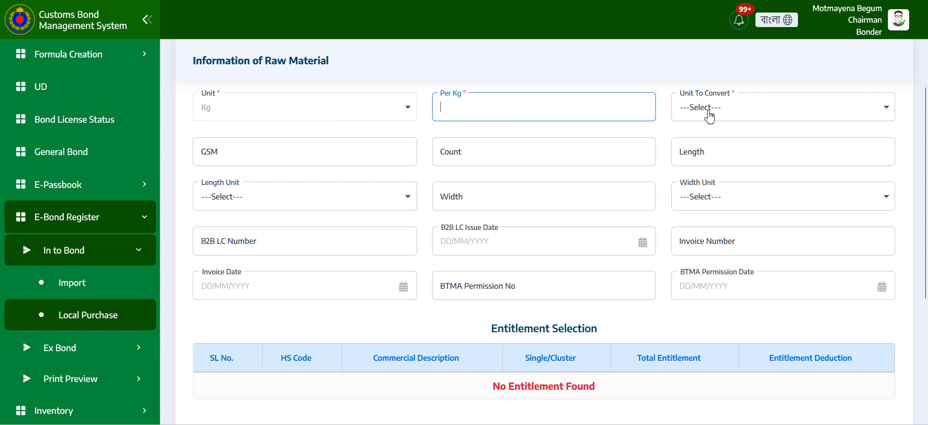
# Try saving the raw material, which is refused with 'Please insert initial balance'
pyautogui.scroll(3, 613, 178)
pyautogui.scroll(-3, 733, 255)
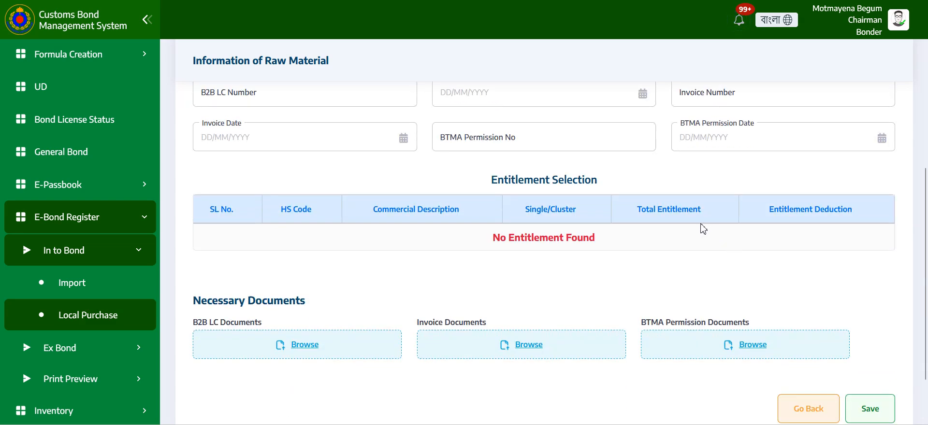
pyautogui.scroll(5, 610, 188)
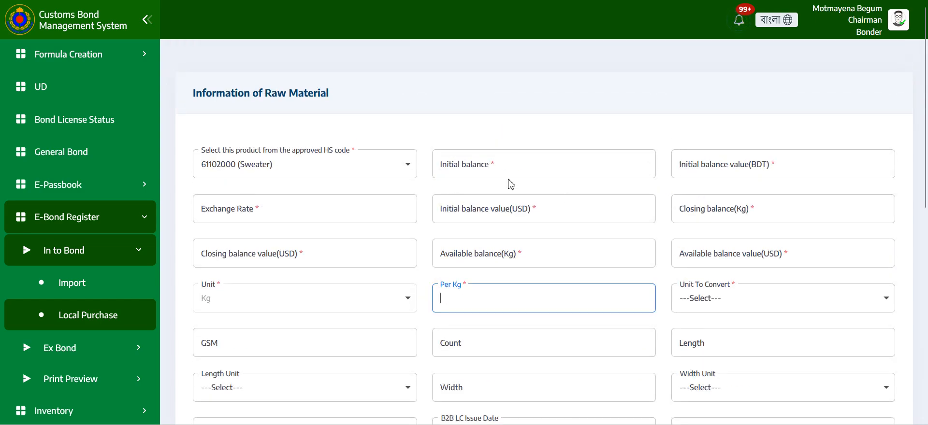
pyautogui.scroll(-5, 724, 218)
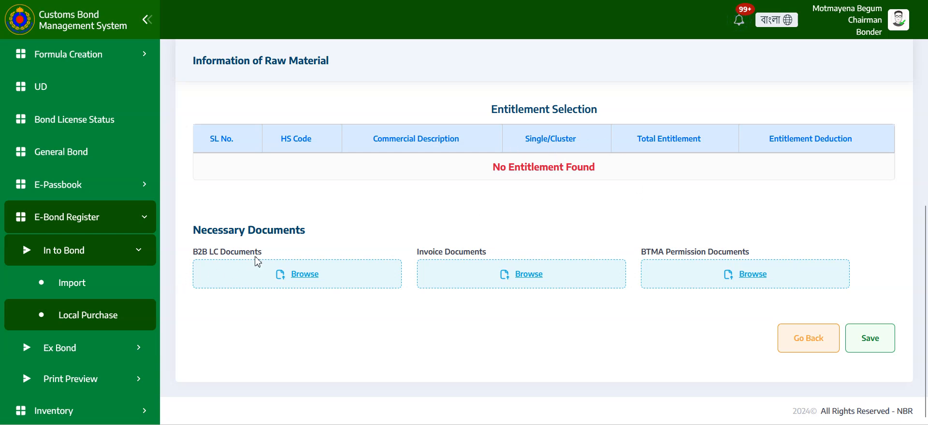
pyautogui.click(855, 344)
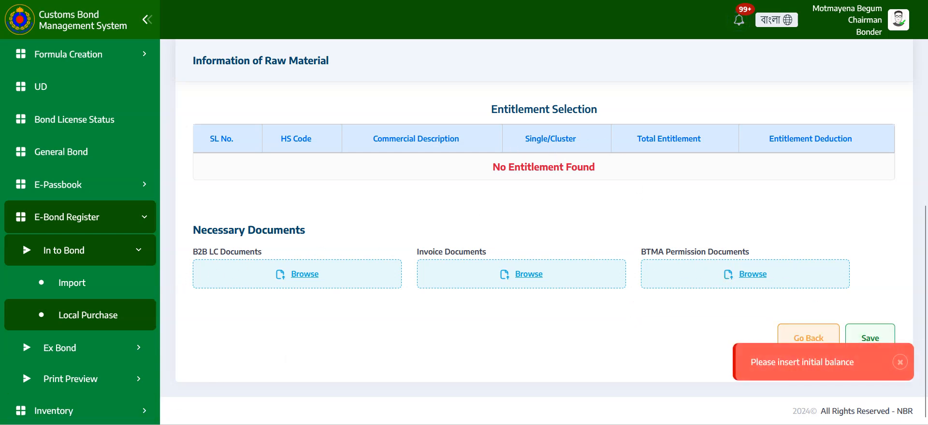